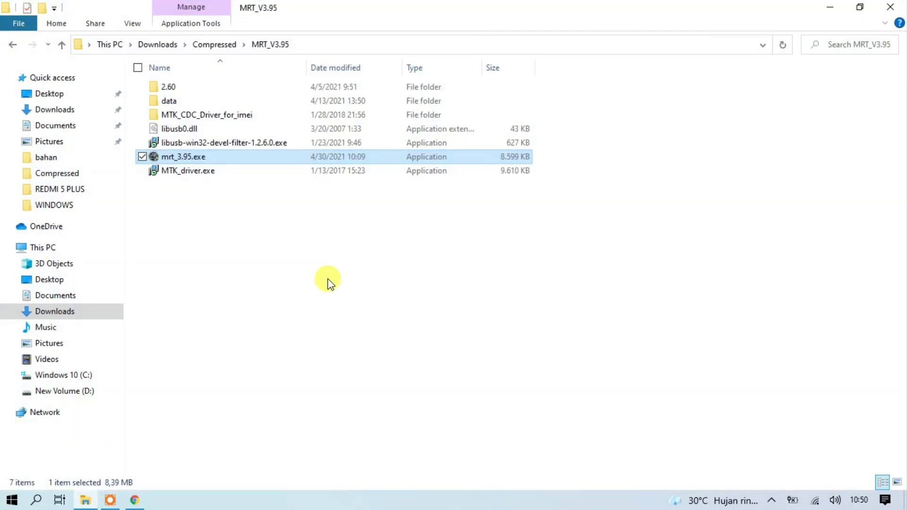
Step: Run mrt_3.95.exe from the MRT_V3.95 folder, clear the file window away and place the MRT Key window in the desktop's corner
left_click(300, 257)
left_click(193, 158)
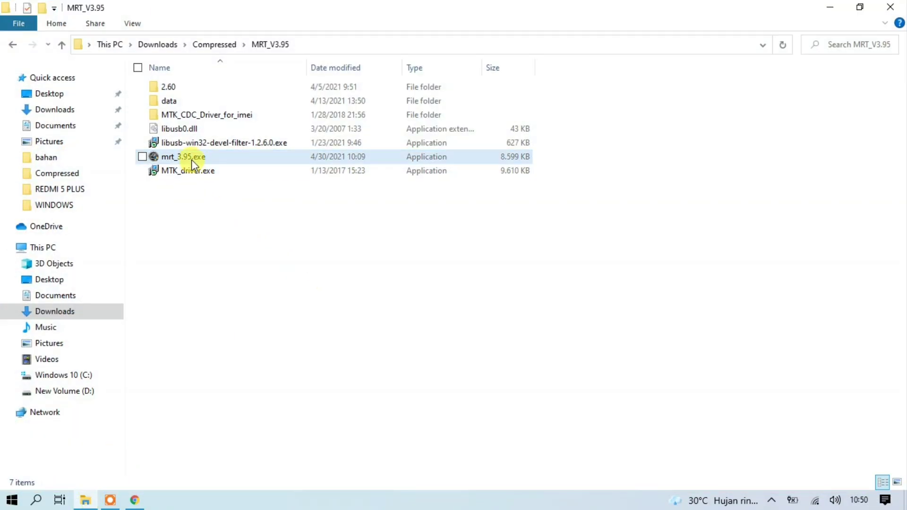
double_click(191, 158)
left_click(426, 344)
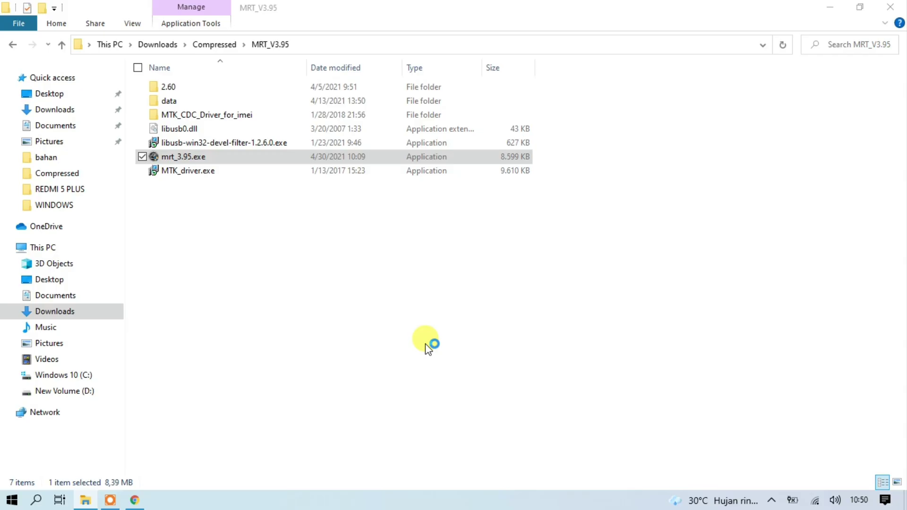
left_click(829, 7)
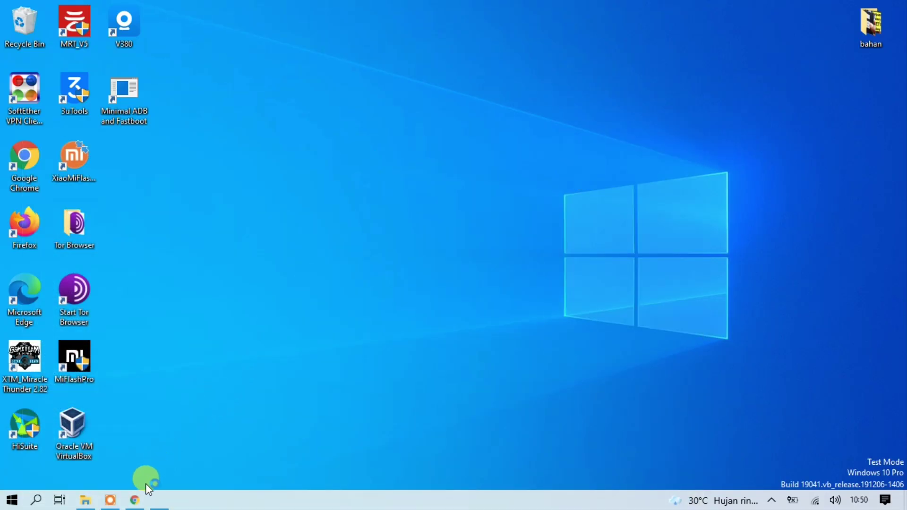
mouse_move(161, 499)
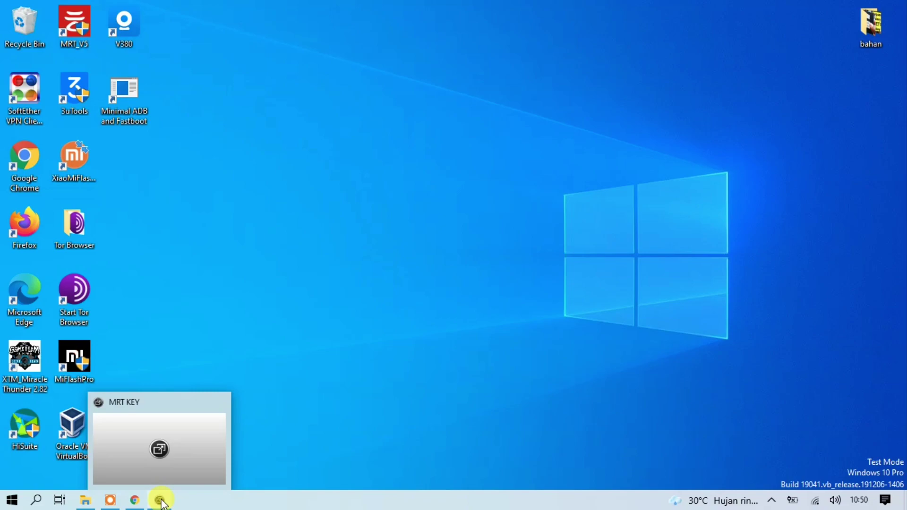
left_click(166, 447)
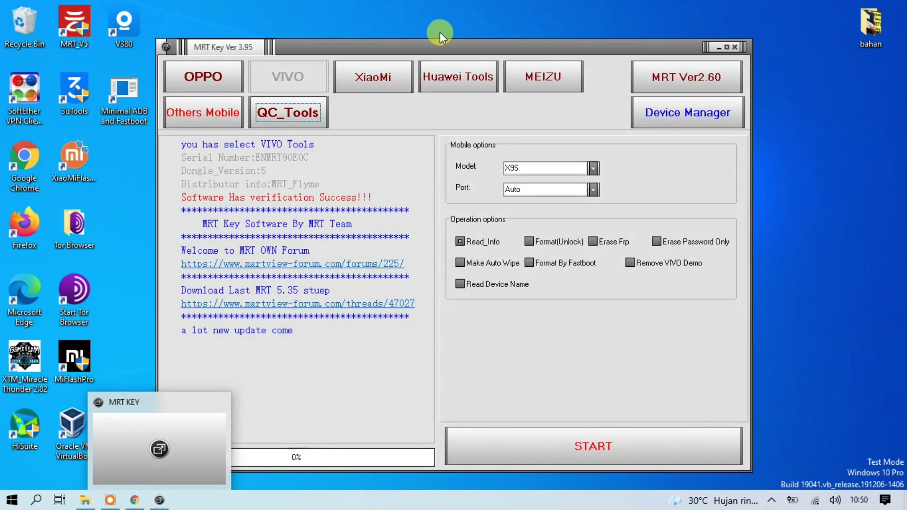
left_click_drag(439, 43, 287, 8)
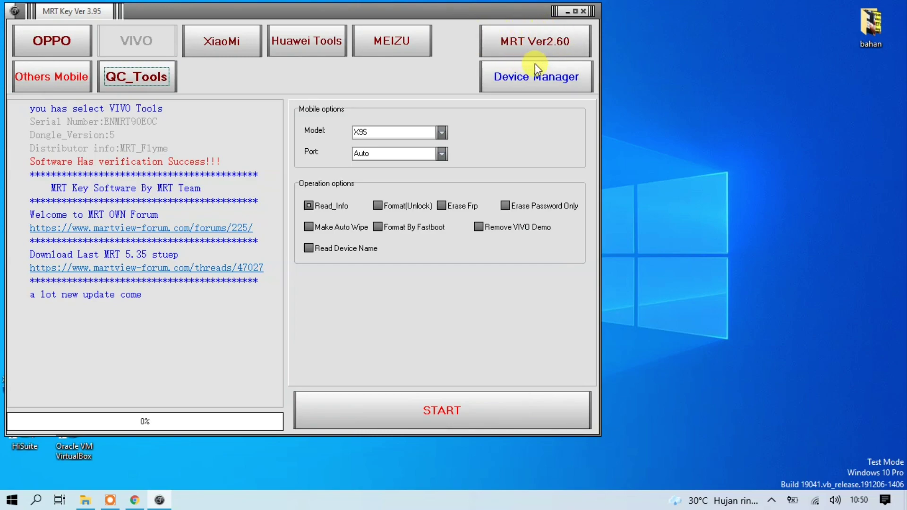
Step: Launch MRT Ver2.60 from MRT Key, dismiss its startup error and reposition the MRT Software V2.60 window
left_click(529, 44)
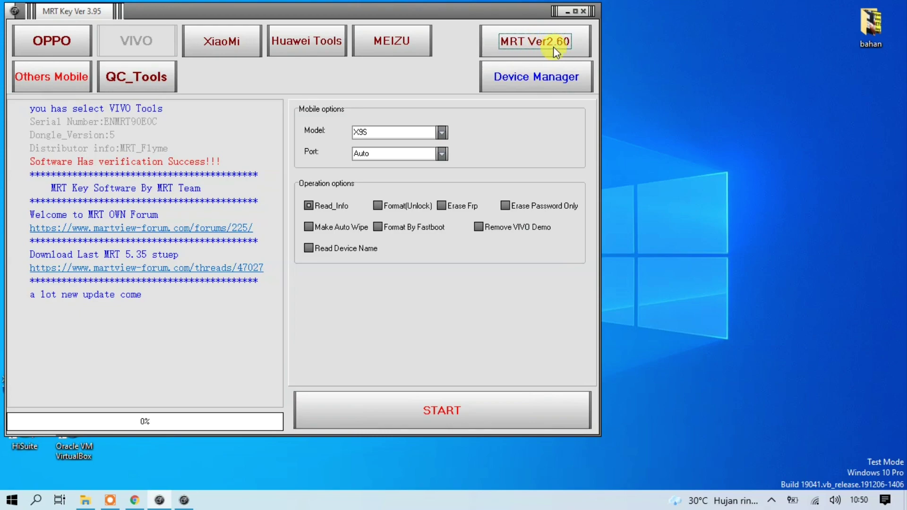
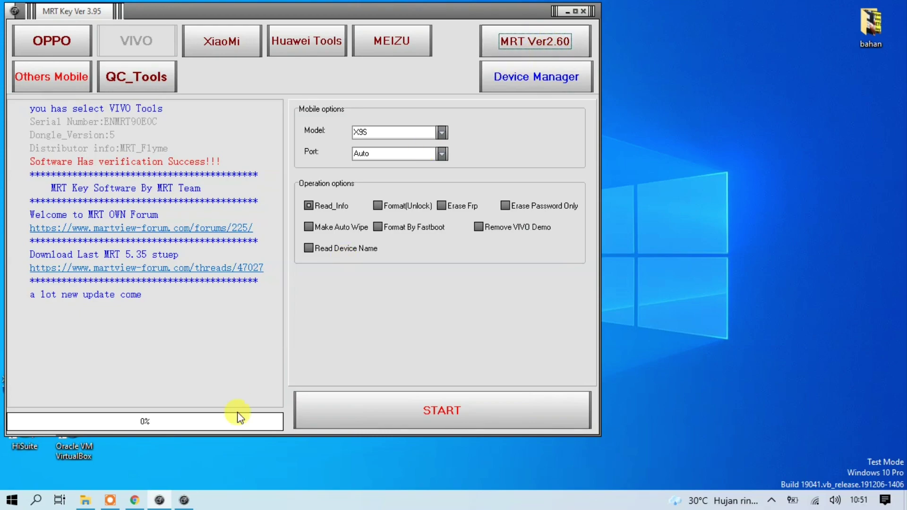
mouse_move(189, 499)
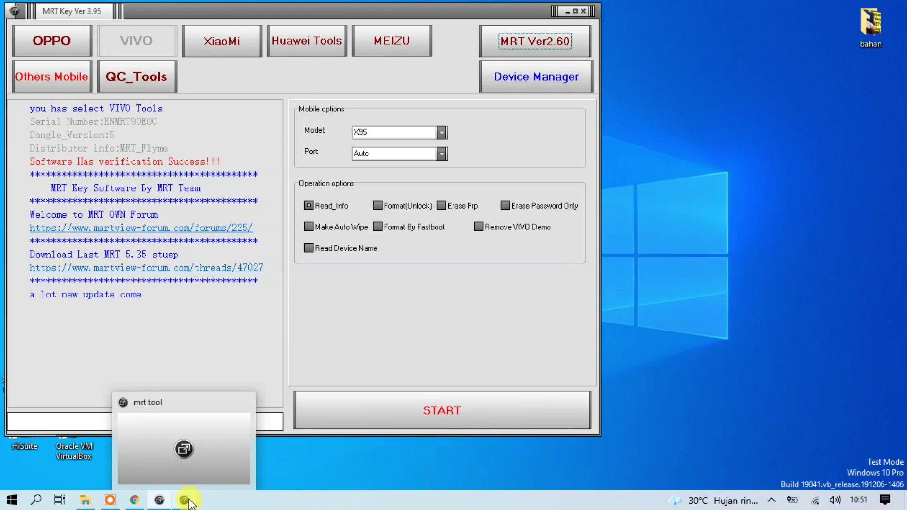
left_click(184, 500)
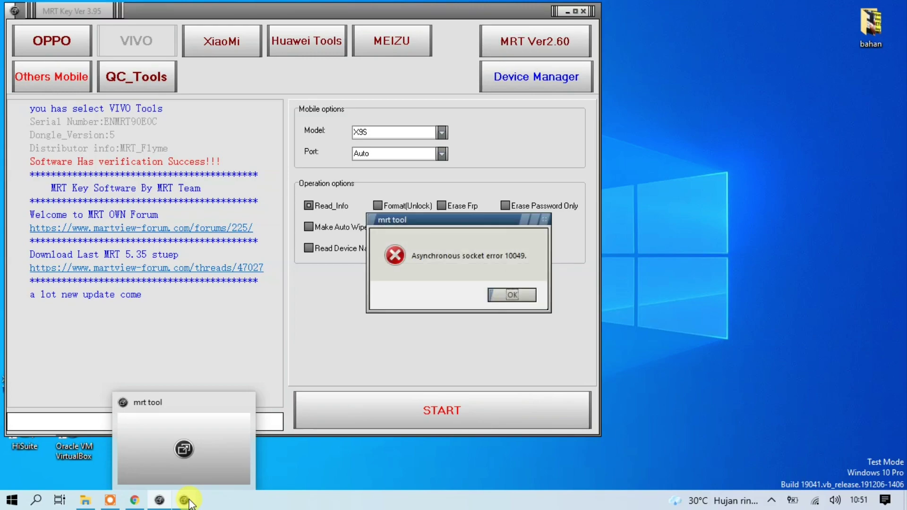
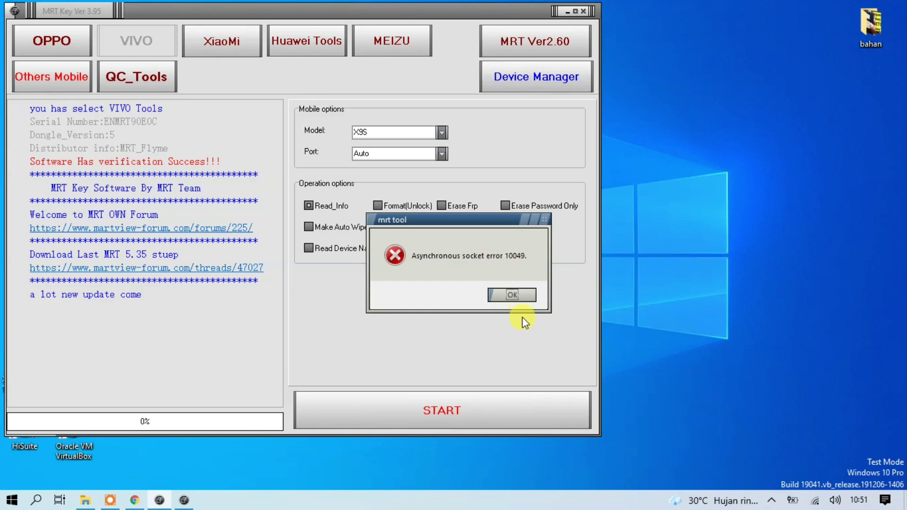
left_click(515, 295)
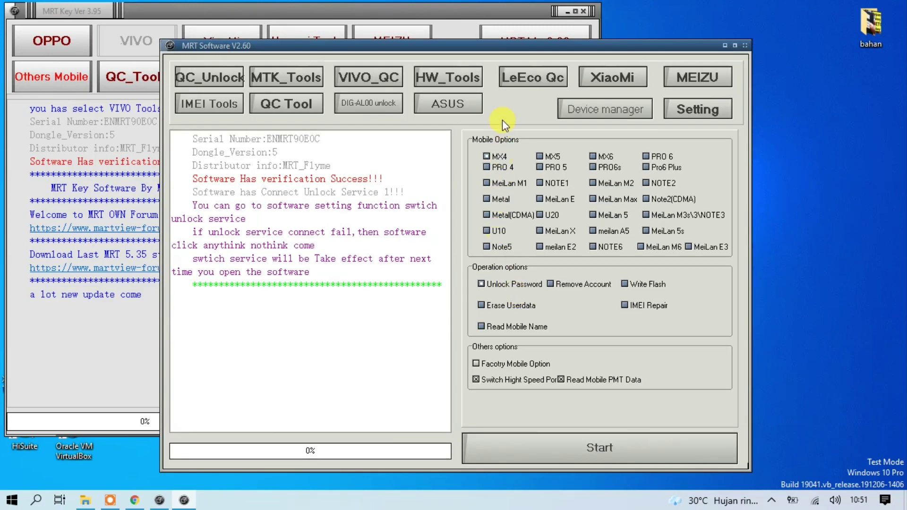
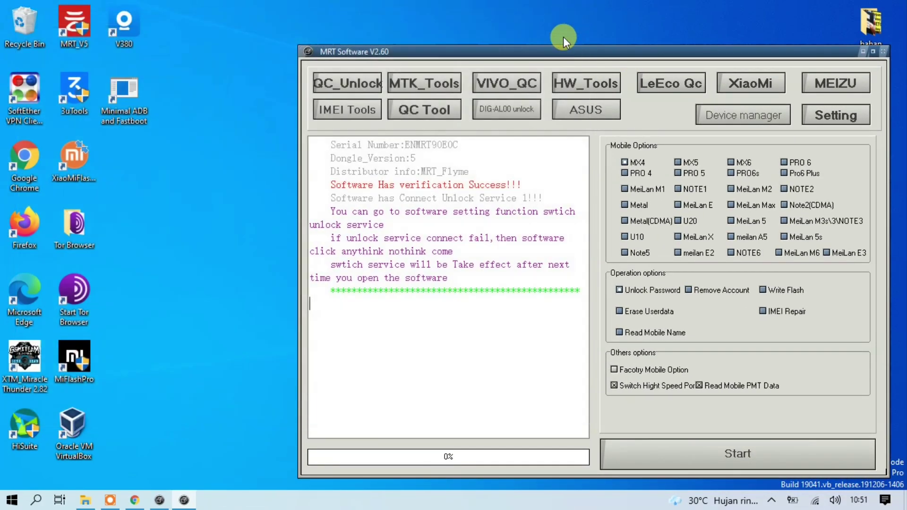
left_click_drag(549, 56, 265, 15)
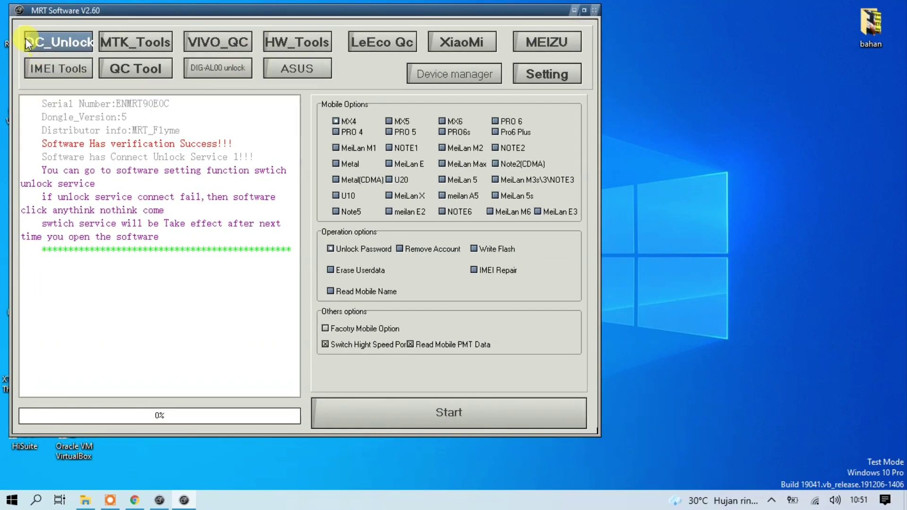
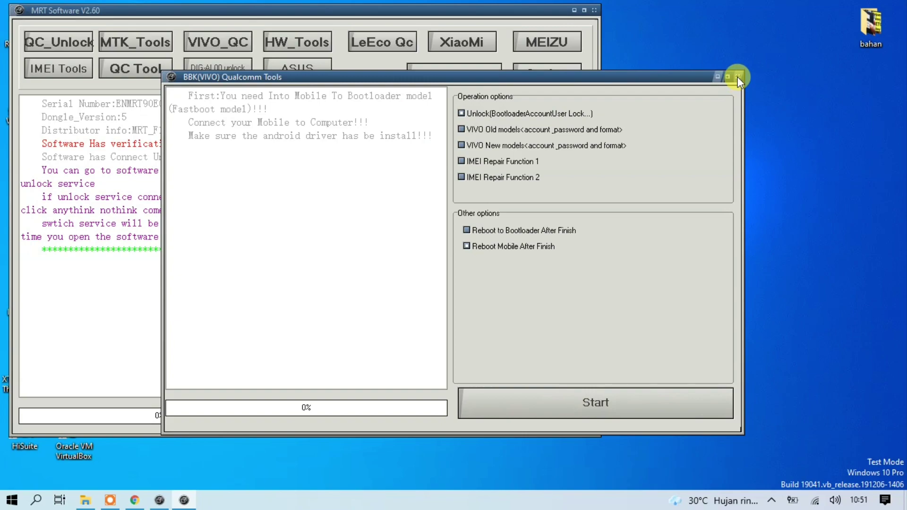
Step: Close the BBK(VIVO) Qualcomm Tools window and force the hung MRT Software V2.60 to close
left_click(738, 76)
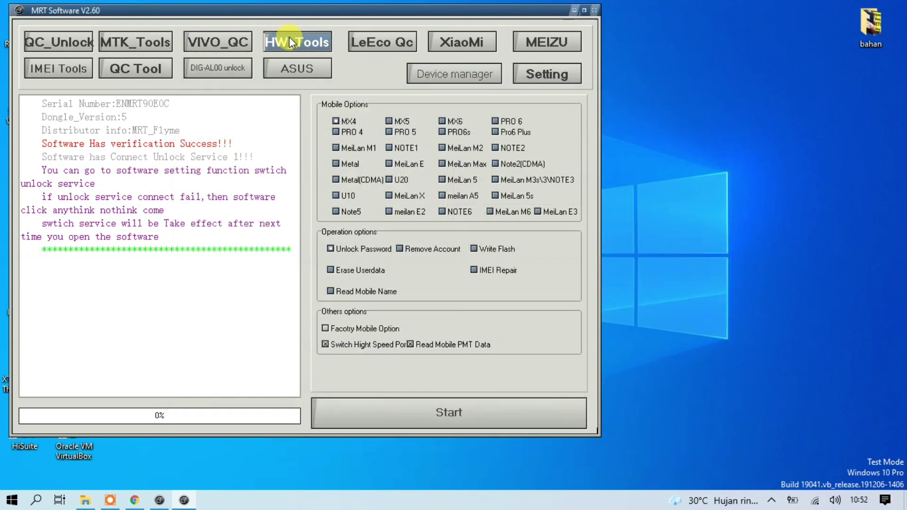
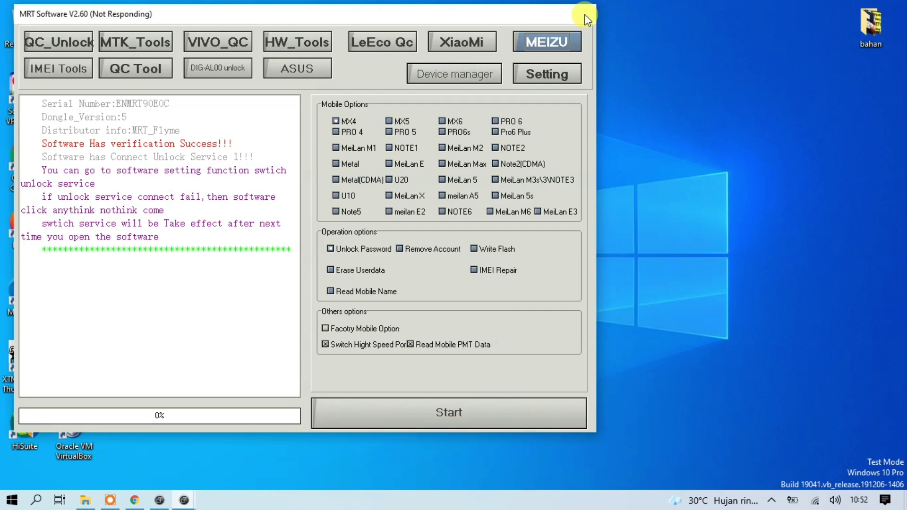
left_click(583, 15)
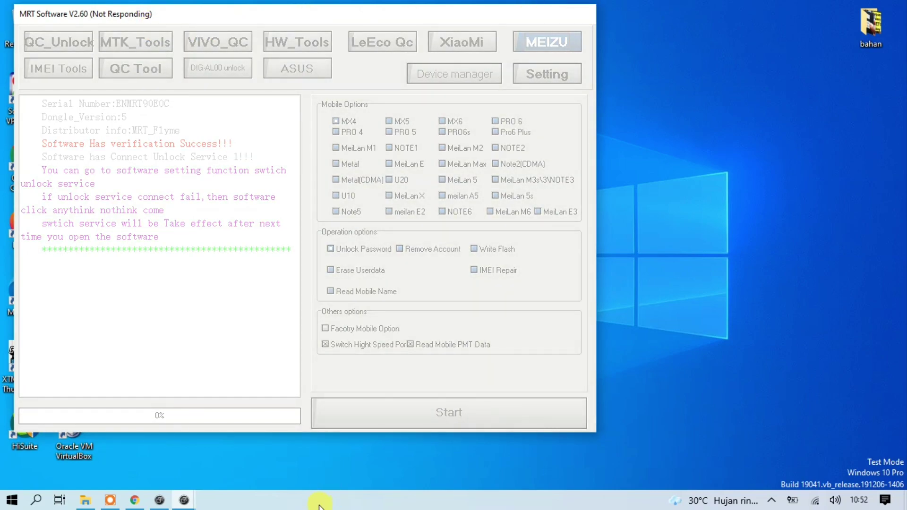
right_click(310, 500)
left_click(336, 27)
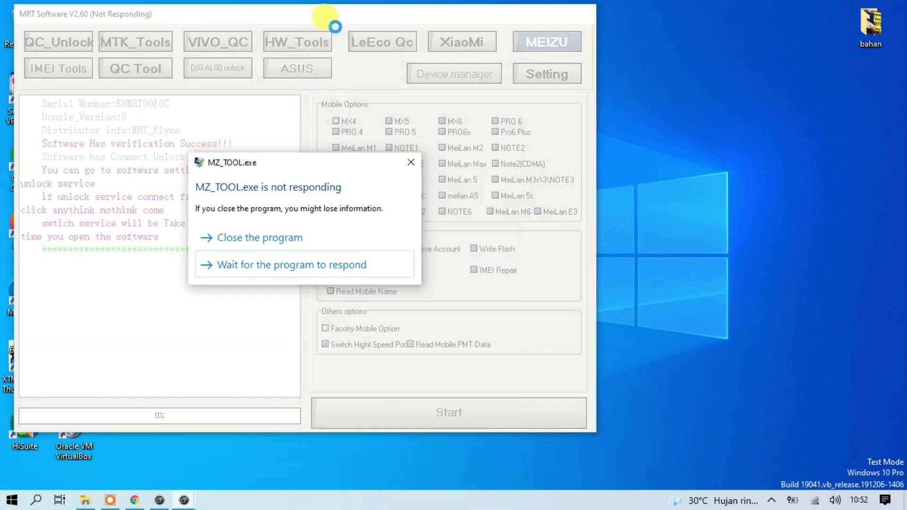
left_click(239, 245)
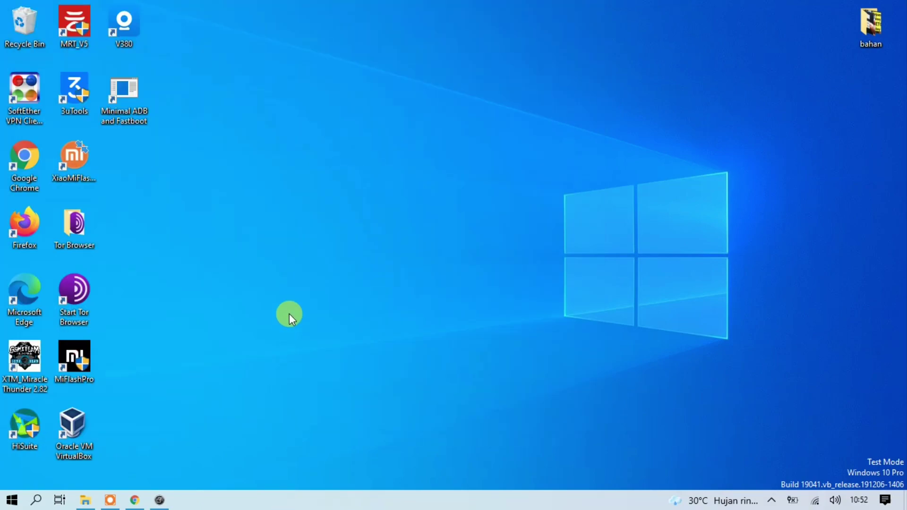
right_click(308, 204)
left_click(279, 244)
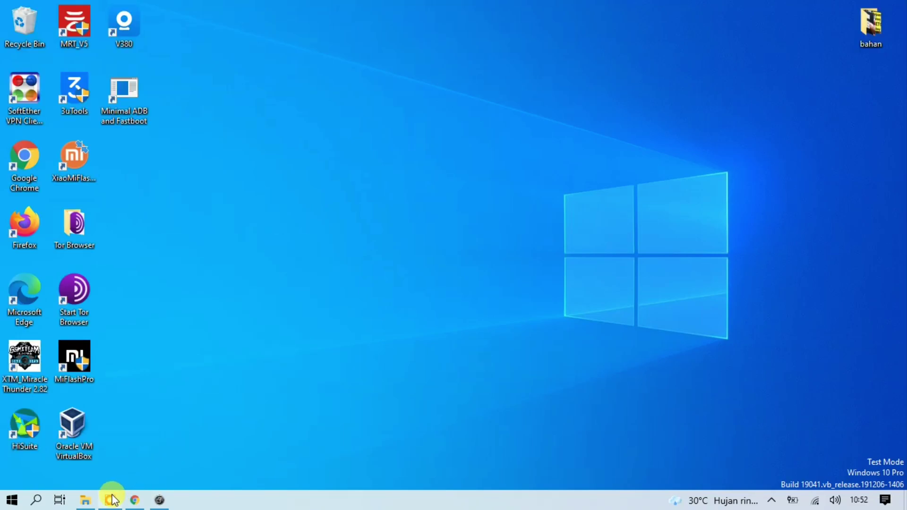
Step: Run MZ_TOOL.exe directly from the 2.60 subfolder of MRT_V3.95 and minimize the file window to reveal its startup dialog
left_click(85, 501)
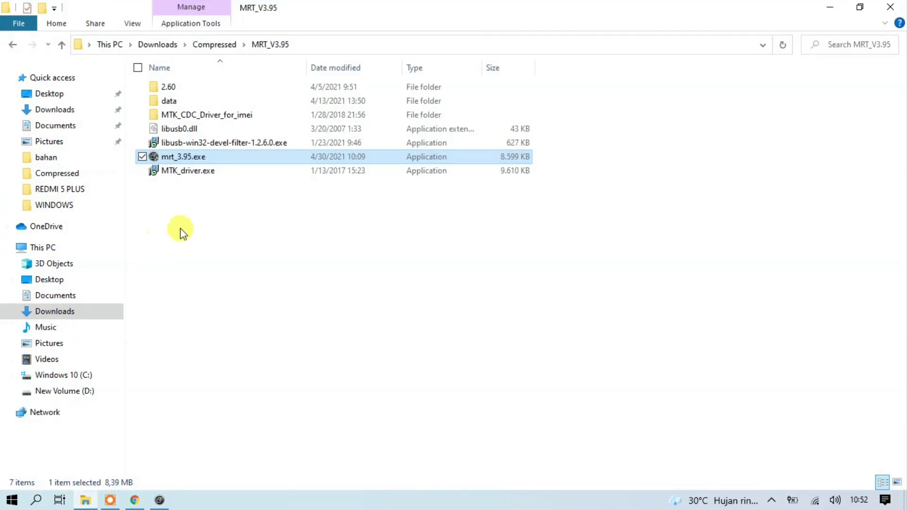
left_click(163, 88)
double_click(165, 88)
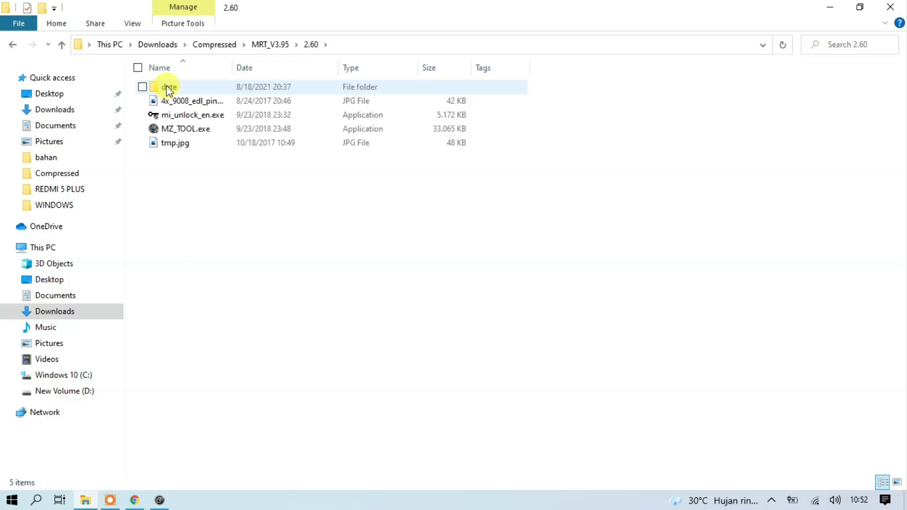
left_click(187, 134)
double_click(187, 130)
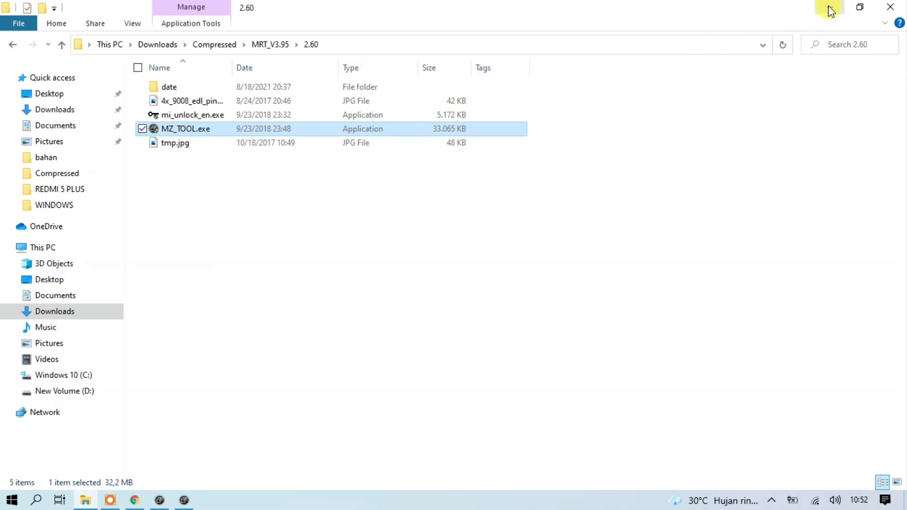
mouse_move(193, 500)
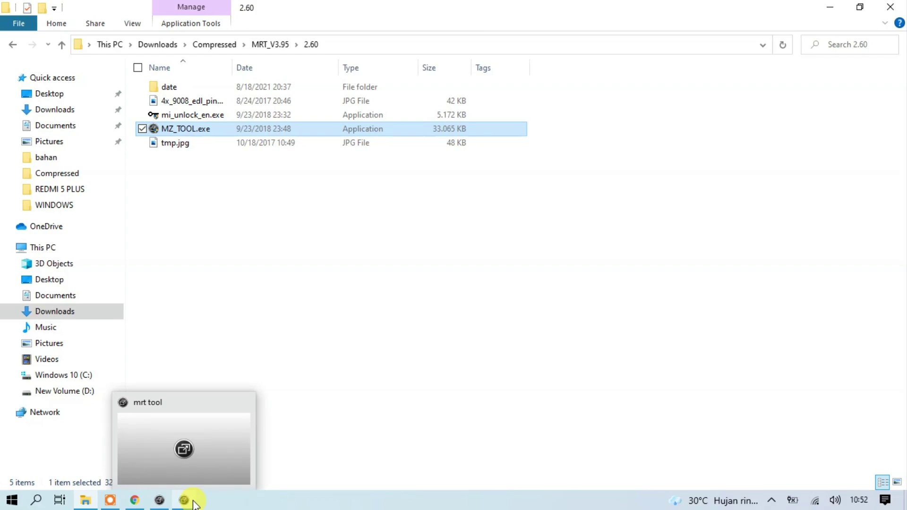
left_click(823, 7)
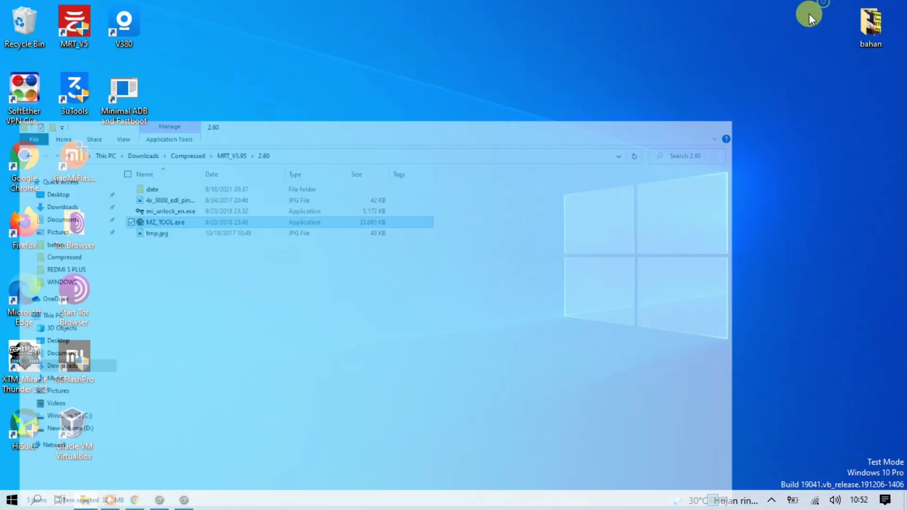
left_click_drag(395, 221, 278, 126)
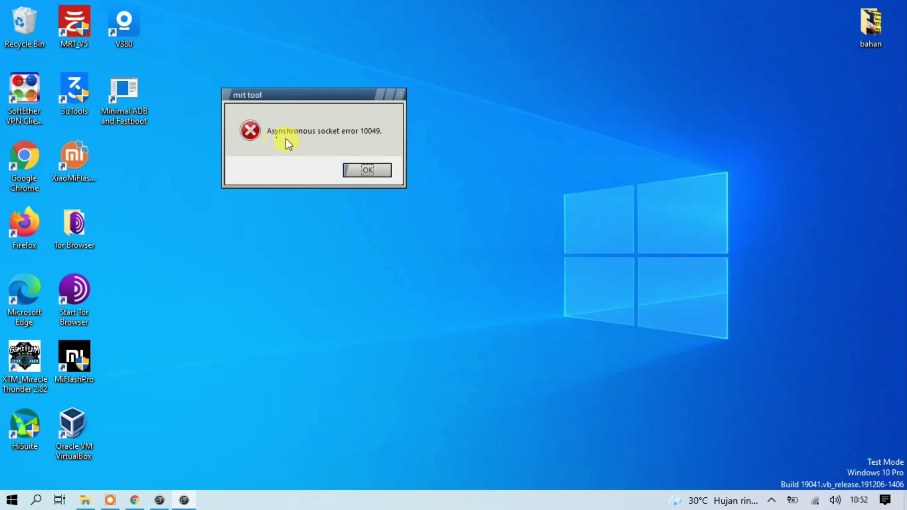
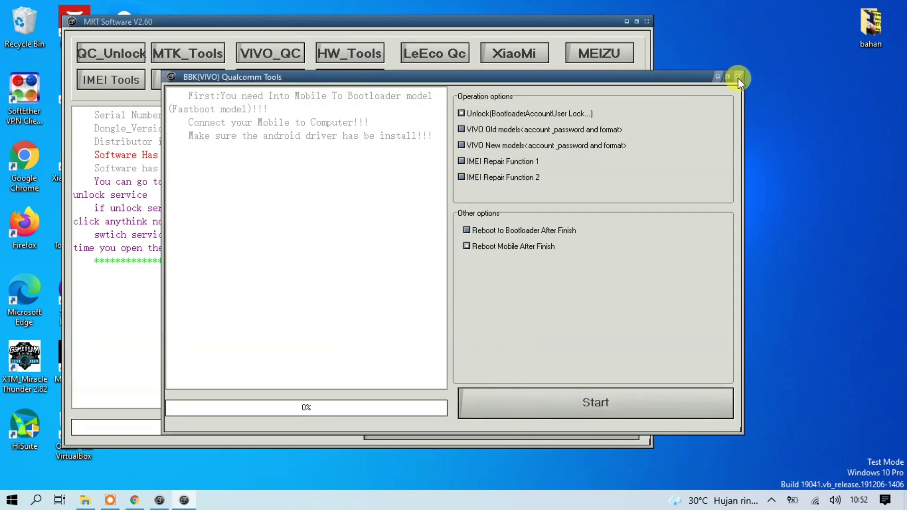
Step: Close the reopened BBK(VIVO) Qualcomm Tools window and end the unresponsive MZ_TOOL.exe program
left_click(738, 77)
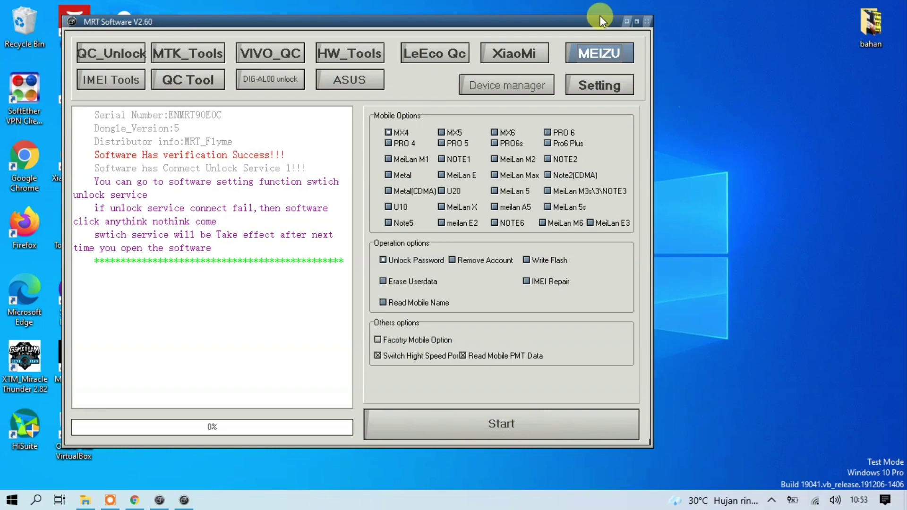
left_click(598, 86)
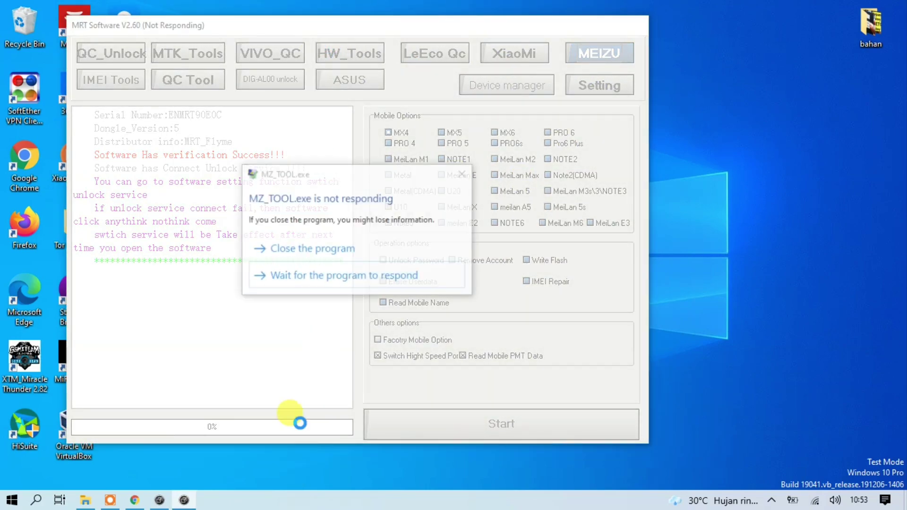
left_click(316, 255)
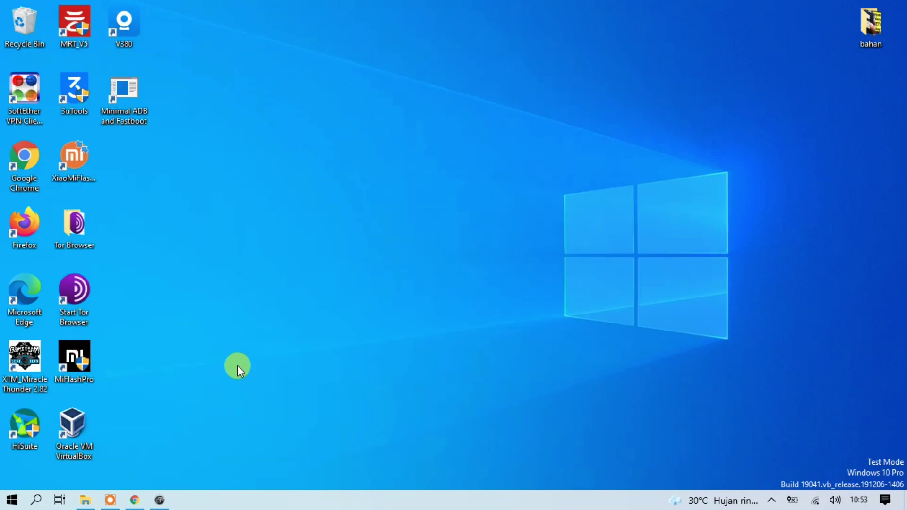
Step: Extract Alternatif MRT 2.60.rar in place within the Compressed folder under Downloads, entering the archive password
left_click(85, 499)
left_click(83, 114)
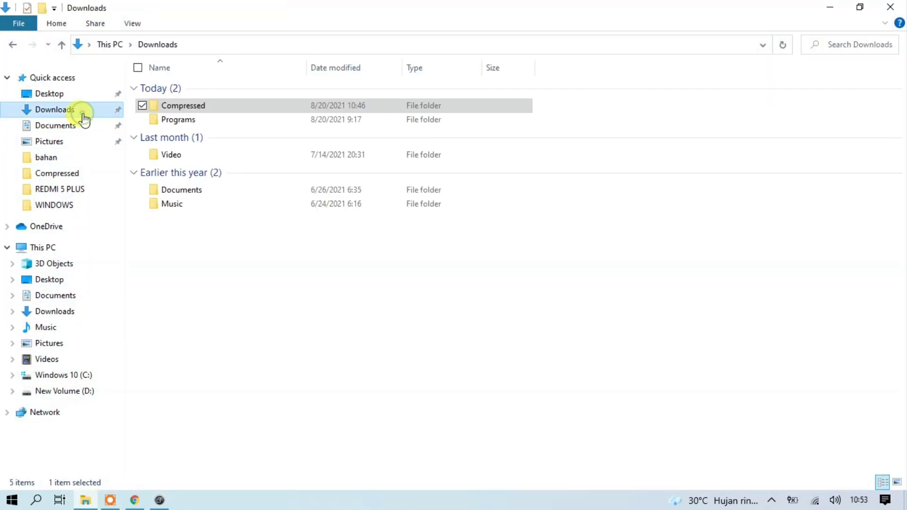
double_click(178, 107)
left_click(217, 101)
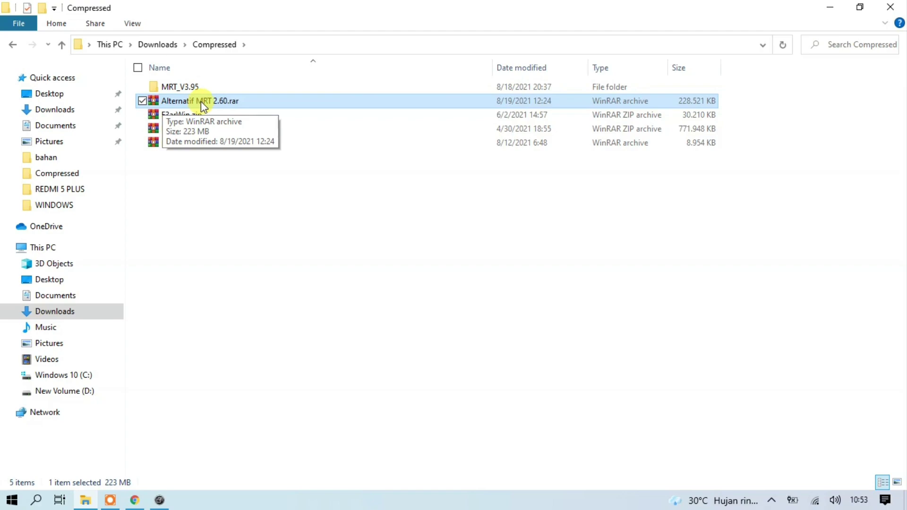
right_click(228, 101)
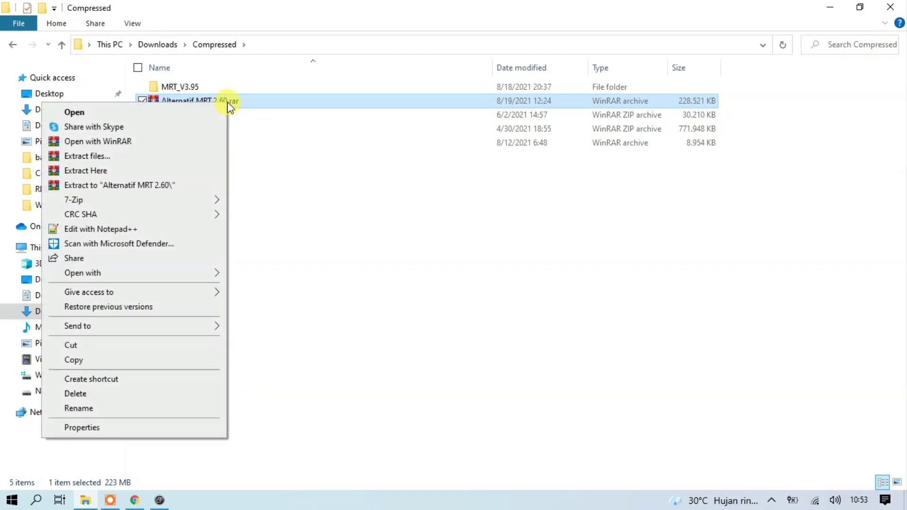
left_click(197, 171)
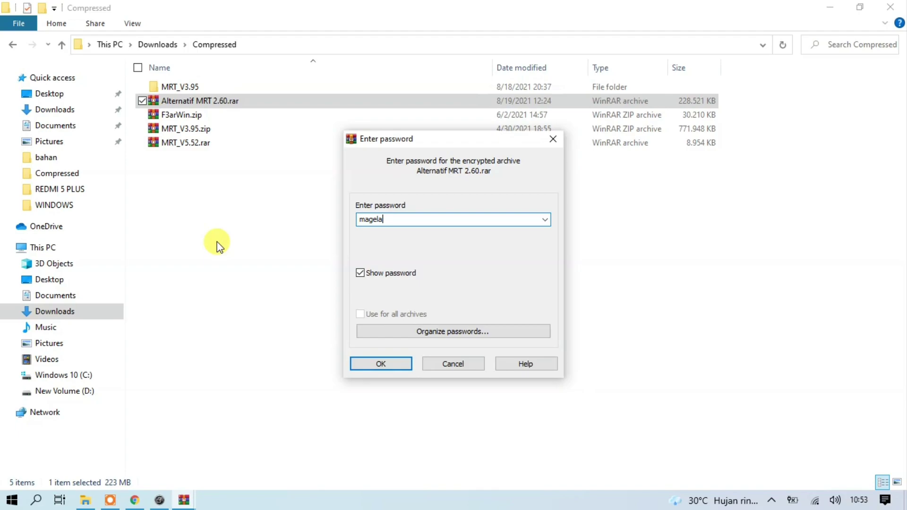
key("Return")
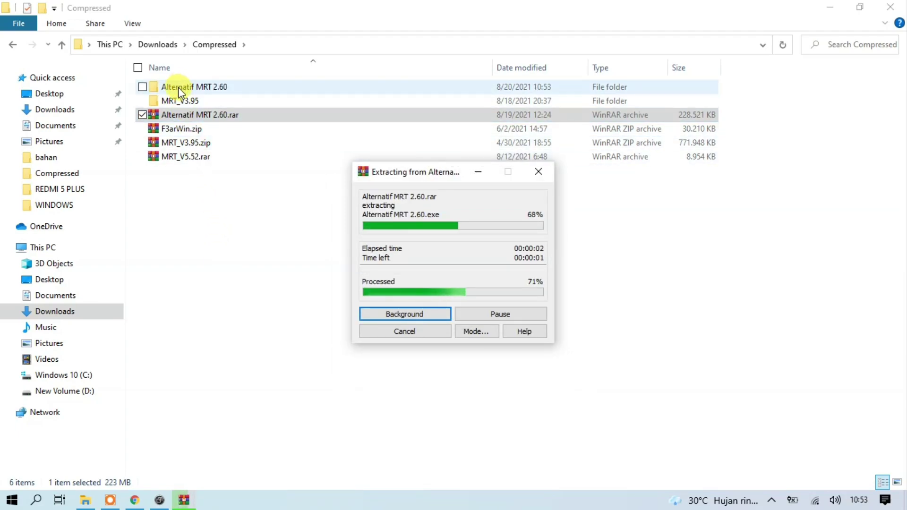
Step: Open the extracted Alternatif MRT 2.60 folder and select Alternatif MRT 2.60.exe
left_click(177, 89)
double_click(177, 90)
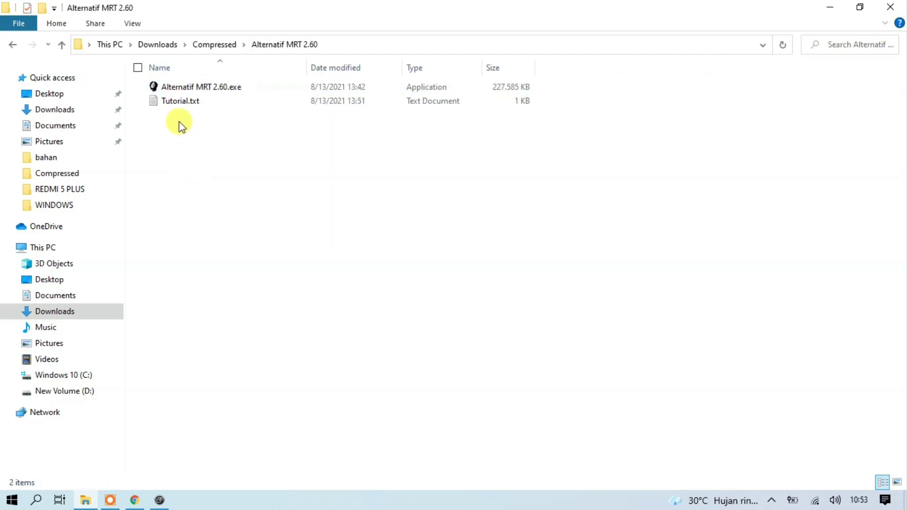
left_click(181, 89)
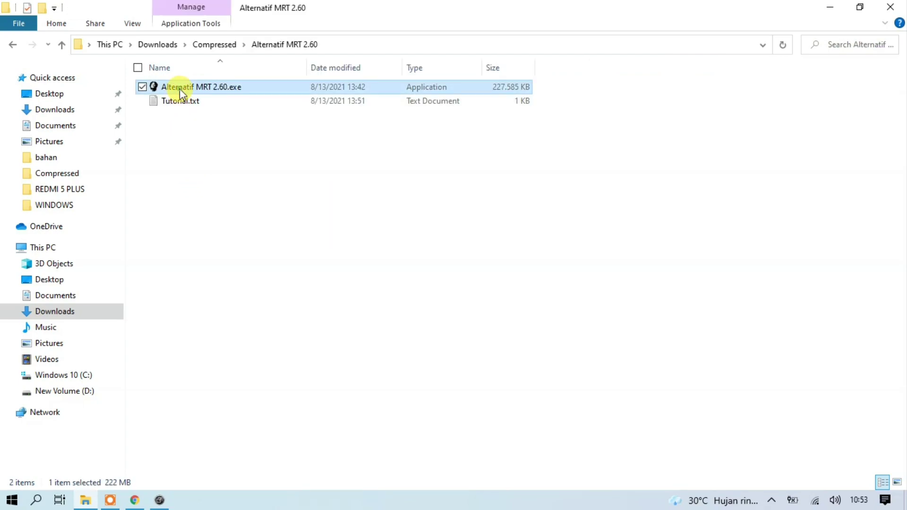
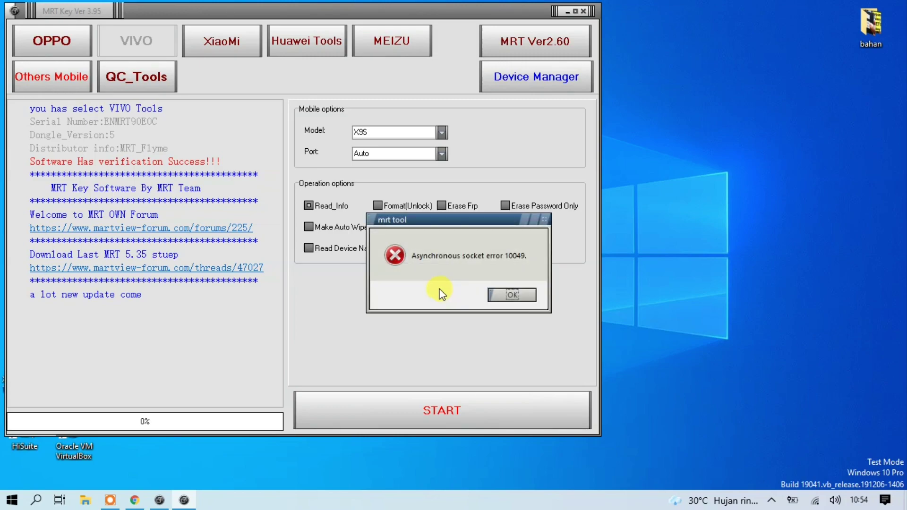
Step: Dismiss the mrt tool socket error dialog to reach the MRT Software V2.60 window
left_click(501, 295)
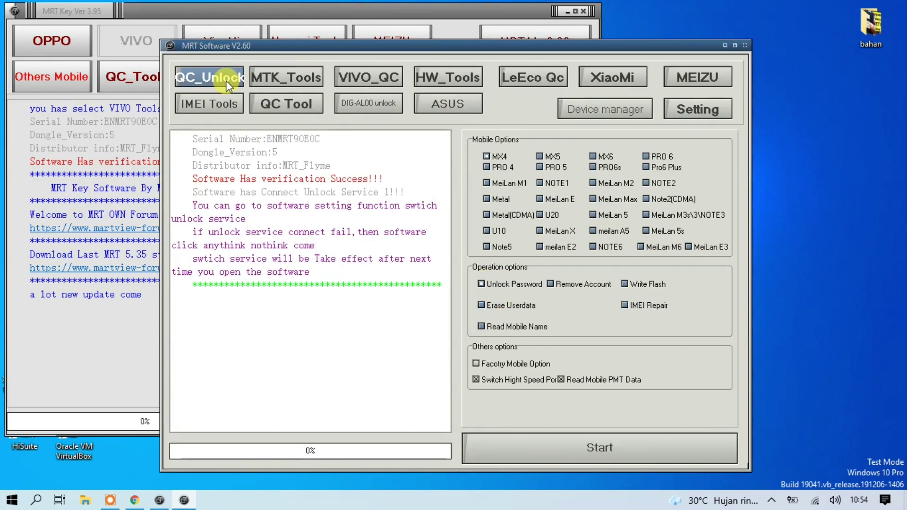
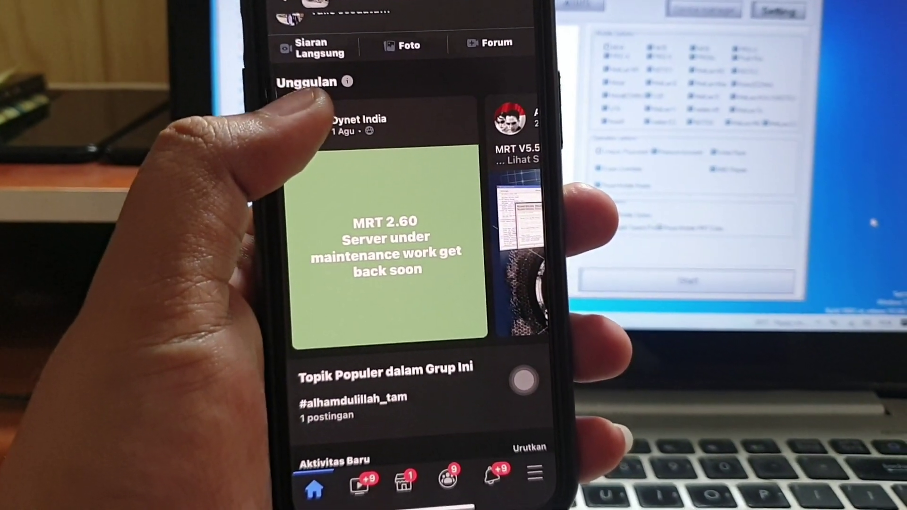
left_click(321, 107)
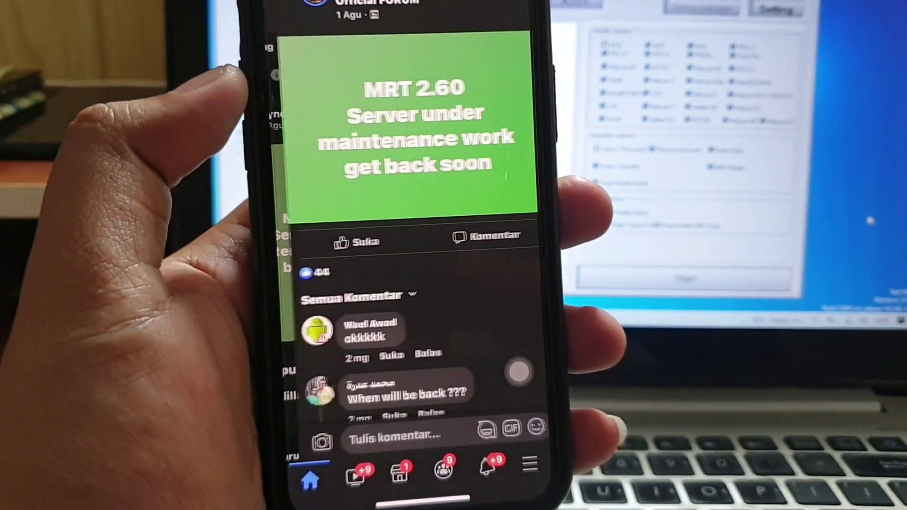